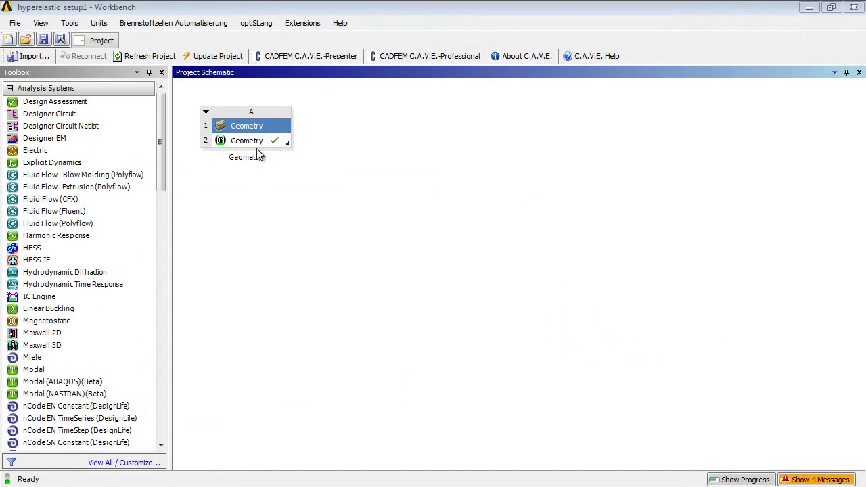
# - Bring up the context menu of Geometry cell A2 in the project schematic
pyautogui.rightClick(265, 147)
# - Open the geometry in DesignModeler and inspect the sleeve and shaft parts from oblique and side views
pyautogui.click(331, 150)
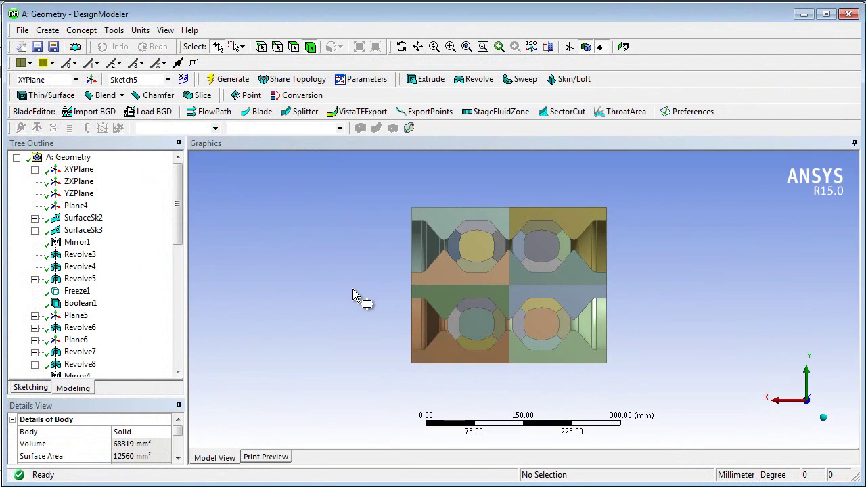
pyautogui.moveTo(352, 290); pyautogui.dragTo(390, 310)
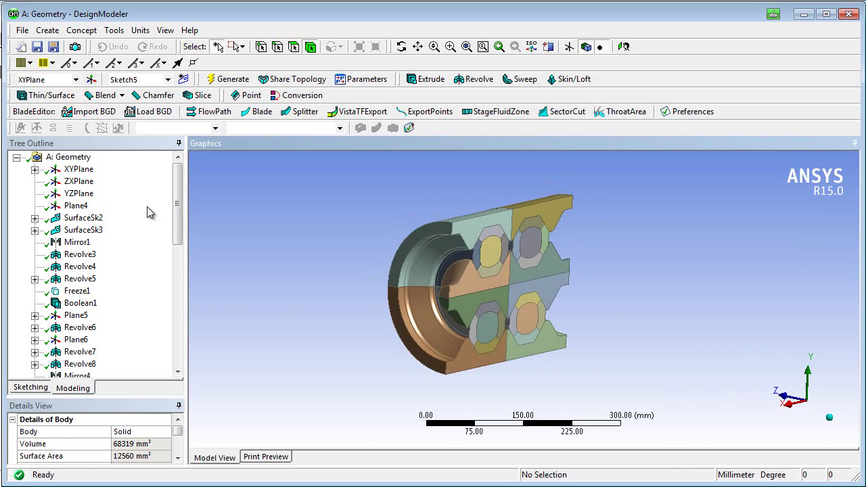
pyautogui.moveTo(180, 210); pyautogui.dragTo(181, 343)
pyautogui.click(93, 364)
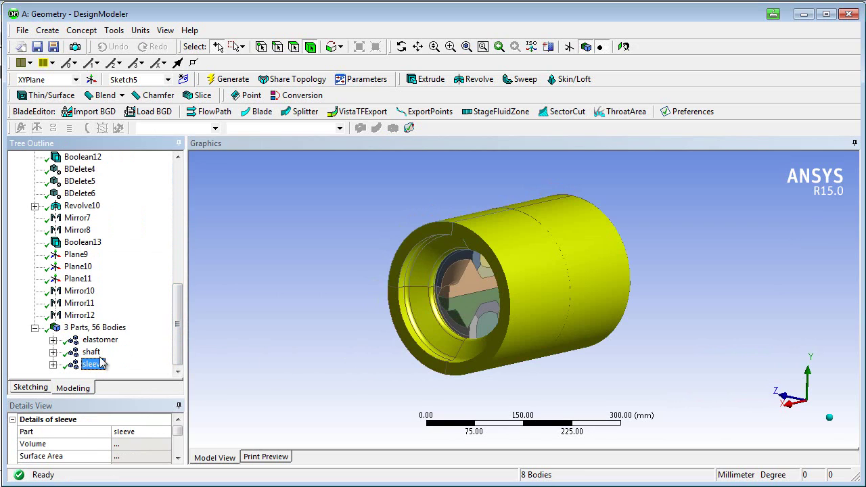
pyautogui.click(93, 353)
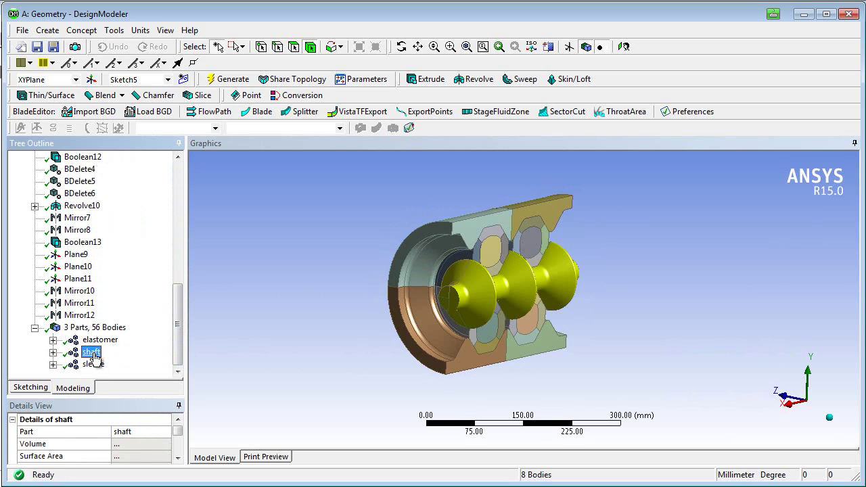
pyautogui.moveTo(445, 357); pyautogui.dragTo(362, 358, button='middle')
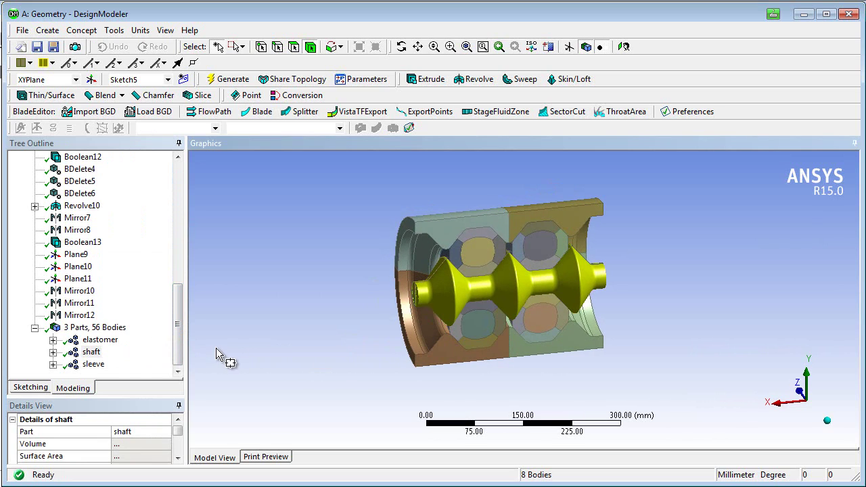
# - Select the elastomer part and hide all other bodies, leaving only the elastomer rings
pyautogui.click(91, 341)
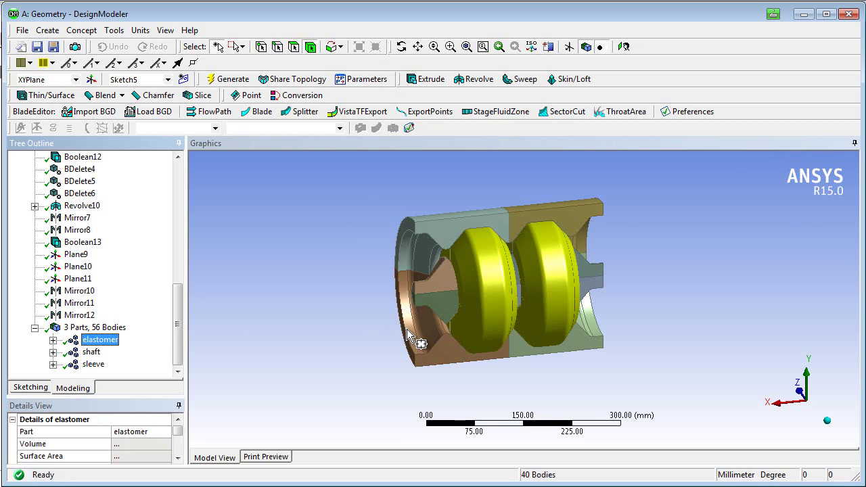
pyautogui.moveTo(390, 339); pyautogui.dragTo(408, 343, button='middle')
pyautogui.rightClick(99, 339)
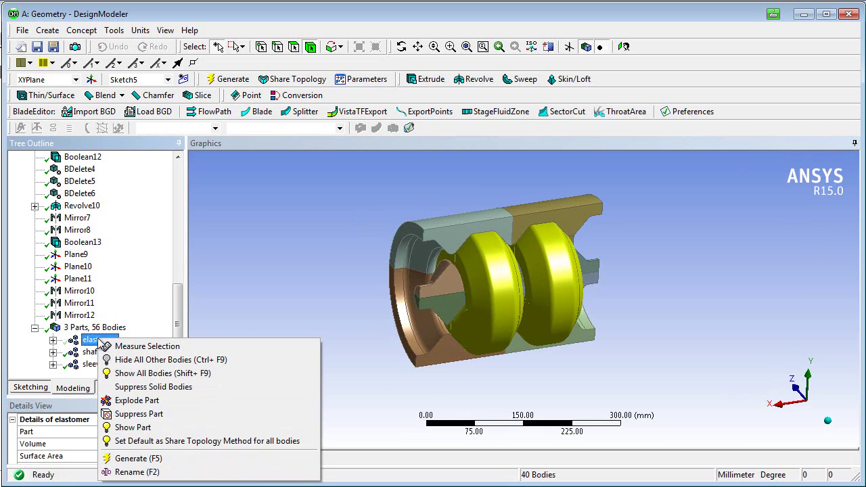
pyautogui.click(131, 362)
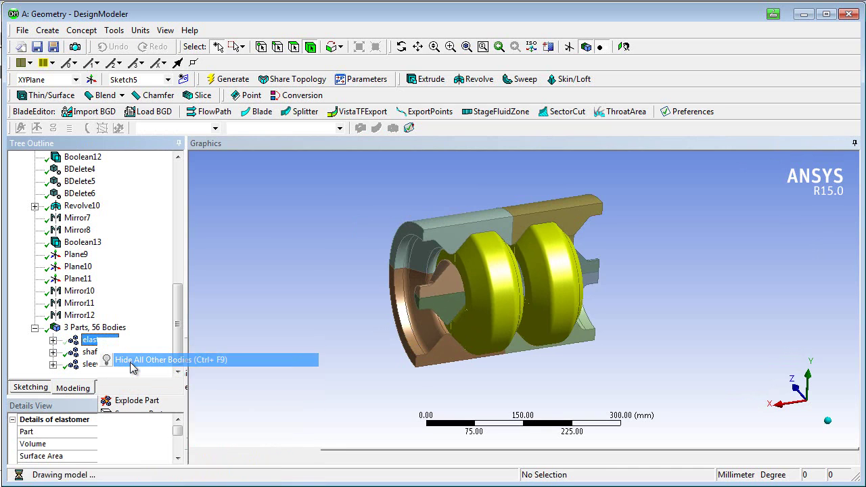
pyautogui.moveTo(357, 340); pyautogui.dragTo(410, 340)
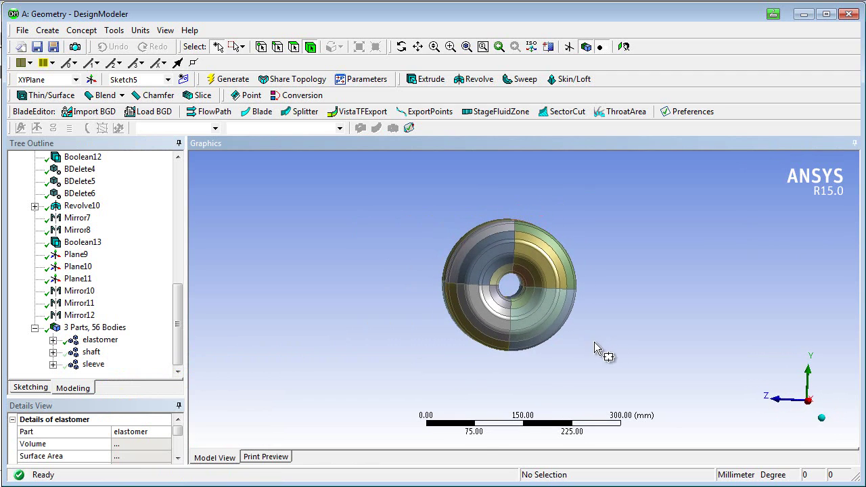
# - Hide the 16 bodies in the disk's right half, then show all bodies again
pyautogui.moveTo(595, 348); pyautogui.dragTo(551, 227)
pyautogui.rightClick(548, 271)
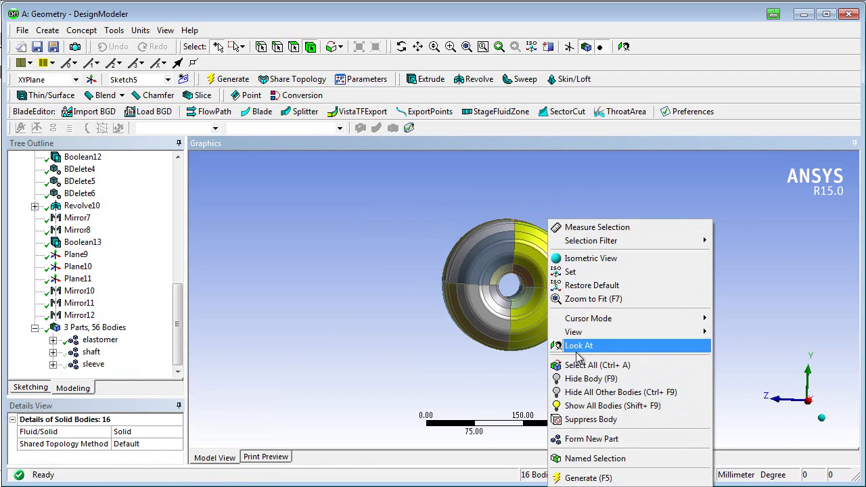
pyautogui.click(591, 379)
pyautogui.moveTo(559, 373); pyautogui.dragTo(436, 361)
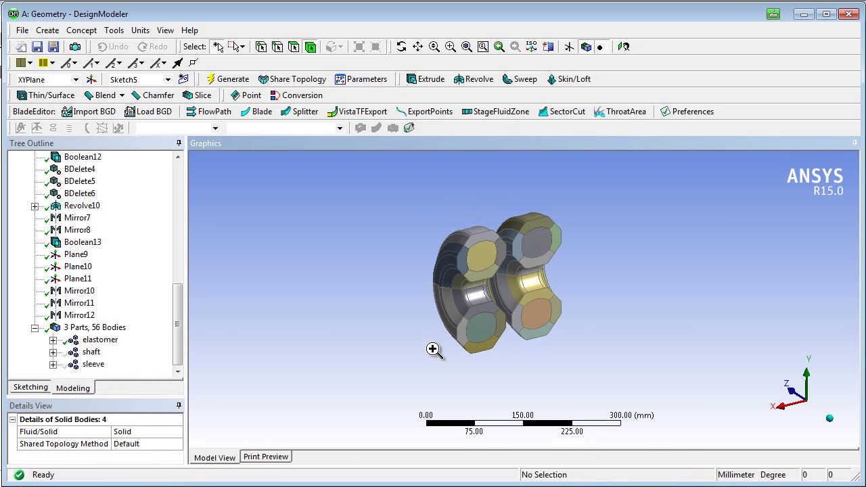
pyautogui.rightClick(435, 354)
pyautogui.click(457, 320)
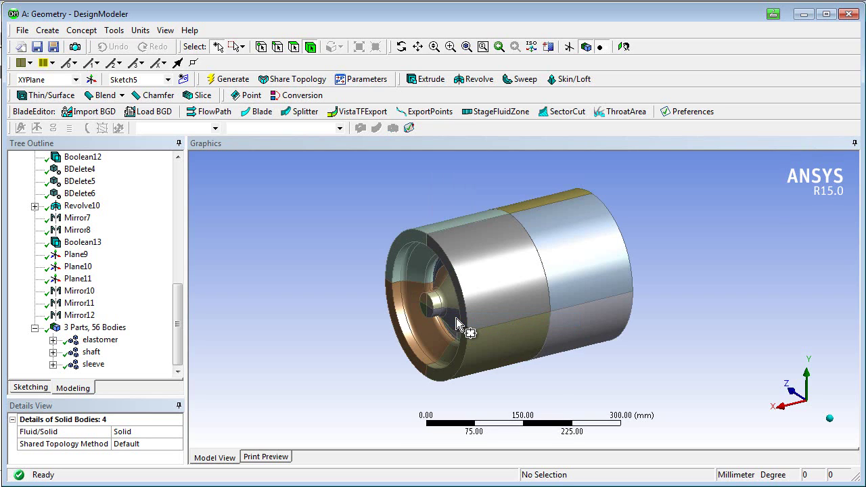
# - Hide the right half of the full assembly
pyautogui.moveTo(457, 318); pyautogui.dragTo(442, 305, button='middle')
pyautogui.moveTo(635, 377); pyautogui.dragTo(521, 196)
pyautogui.rightClick(526, 233)
pyautogui.click(532, 291)
pyautogui.moveTo(532, 290); pyautogui.dragTo(652, 316)
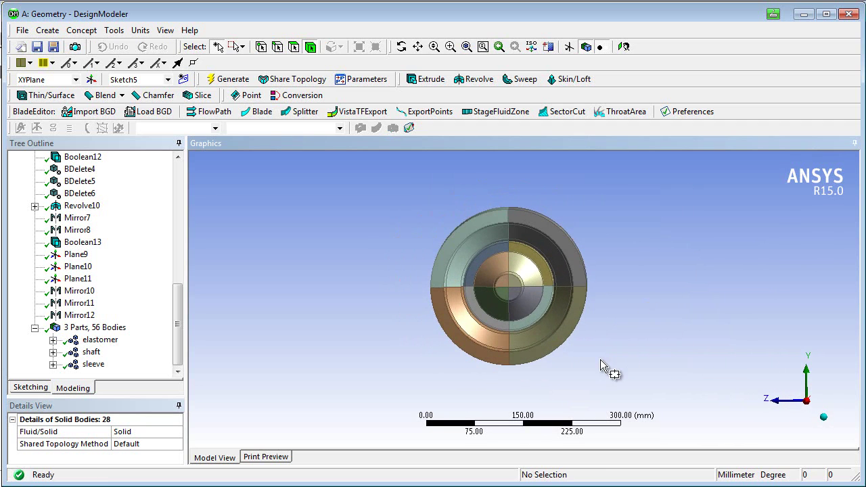
pyautogui.moveTo(604, 367); pyautogui.dragTo(532, 195)
pyautogui.rightClick(531, 196)
pyautogui.click(572, 356)
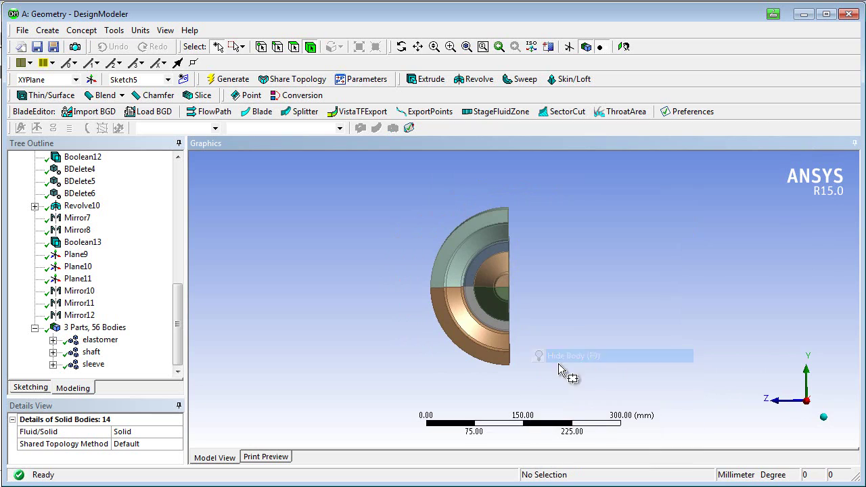
# - Hide the lower quarter so one quarter segment with exposed cross-section remains
pyautogui.moveTo(533, 378); pyautogui.dragTo(402, 301)
pyautogui.rightClick(399, 297)
pyautogui.click(440, 187)
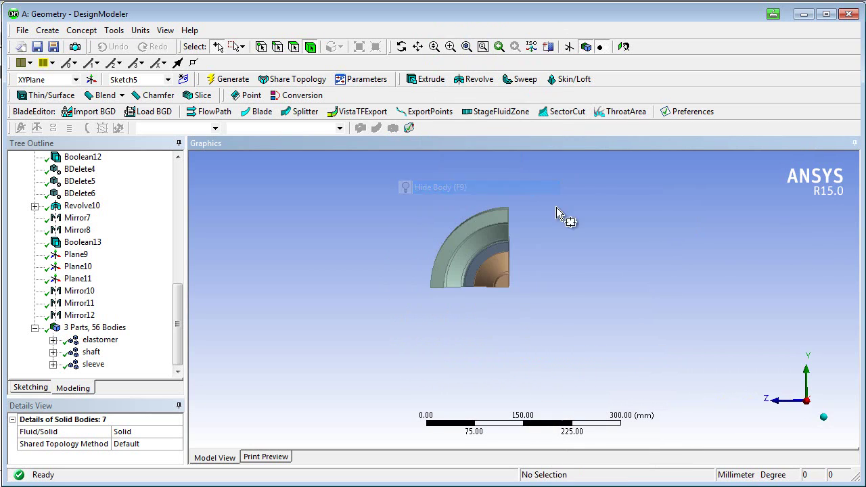
pyautogui.moveTo(599, 232); pyautogui.dragTo(399, 195, button='middle')
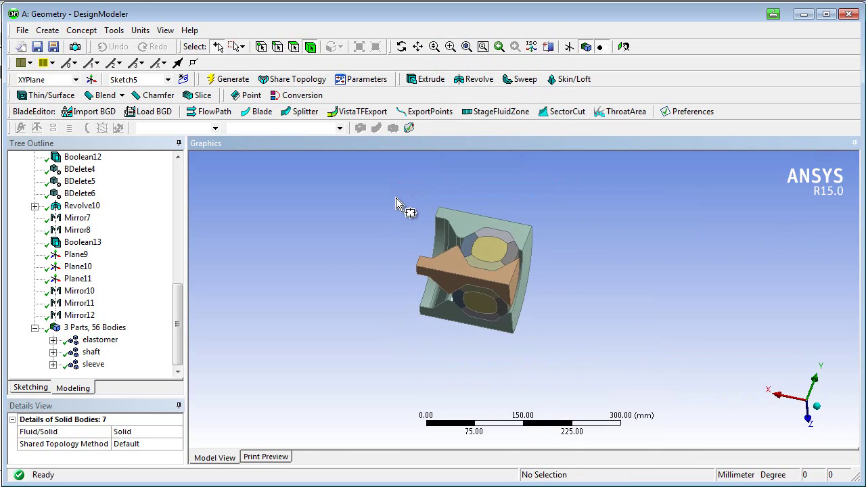
# - Add a Static Structural system sharing the Geometry cell A2
pyautogui.hotkey('alt', 'Tab')
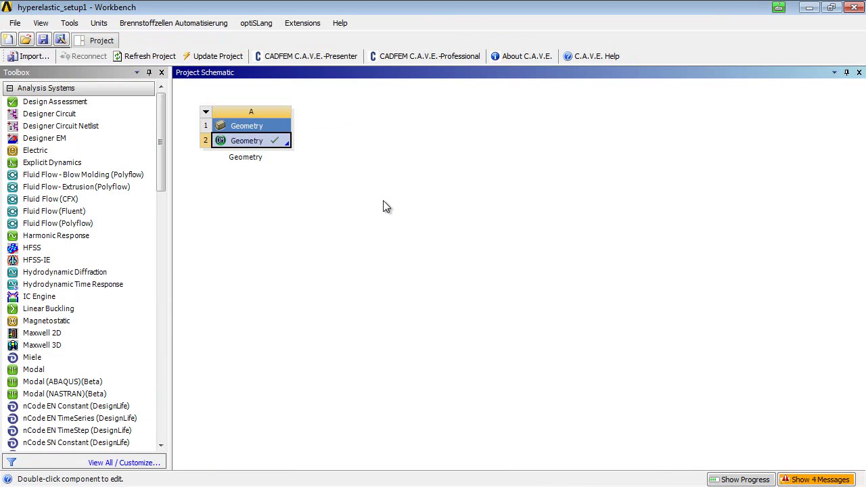
pyautogui.moveTo(160, 188); pyautogui.dragTo(155, 251)
pyautogui.moveTo(69, 351); pyautogui.dragTo(283, 141)
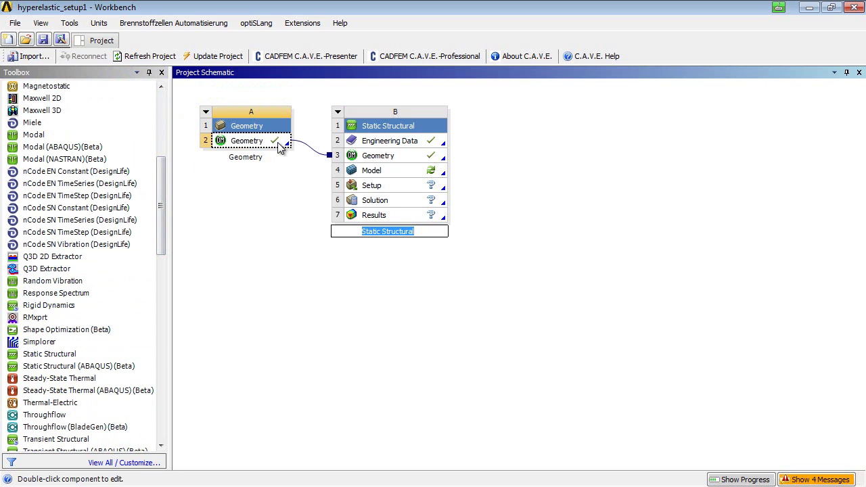
# - Open the Static Structural system's Engineering Data for editing
pyautogui.click(384, 142)
pyautogui.rightClick(387, 142)
pyautogui.click(421, 149)
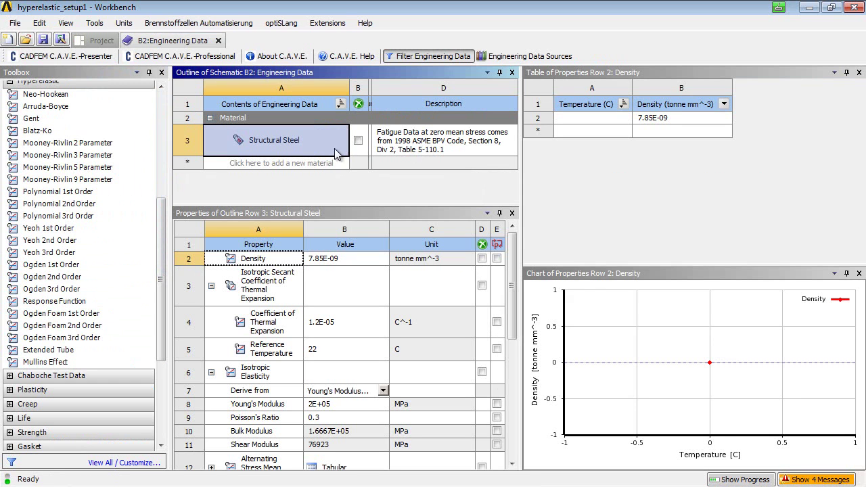
# - Create a new material named 'hyperelastic'
pyautogui.click(321, 165)
pyautogui.write('hyperelastic')
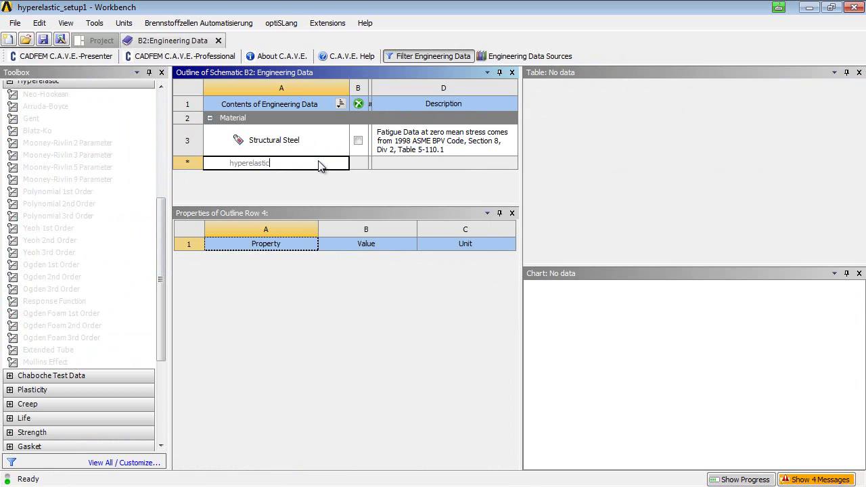
pyautogui.press('Return')
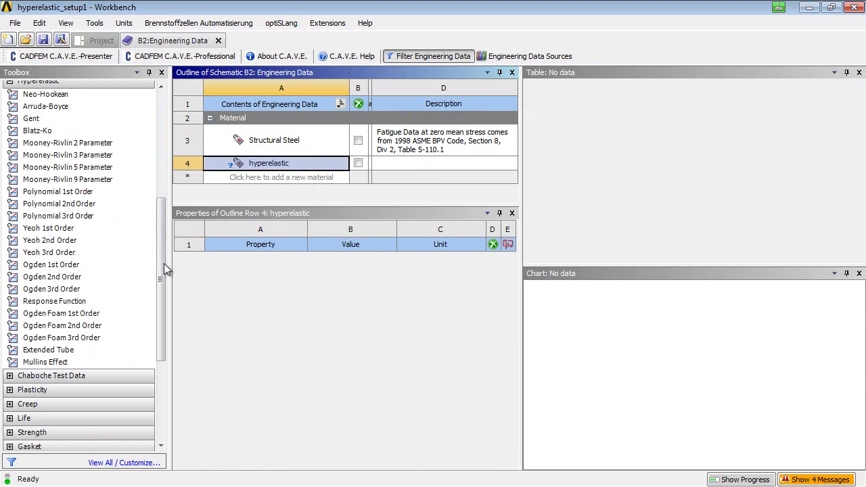
# - Add Uniaxial Test Data to hyperelastic and paste in the strain–stress values
pyautogui.moveTo(161, 261); pyautogui.dragTo(163, 170)
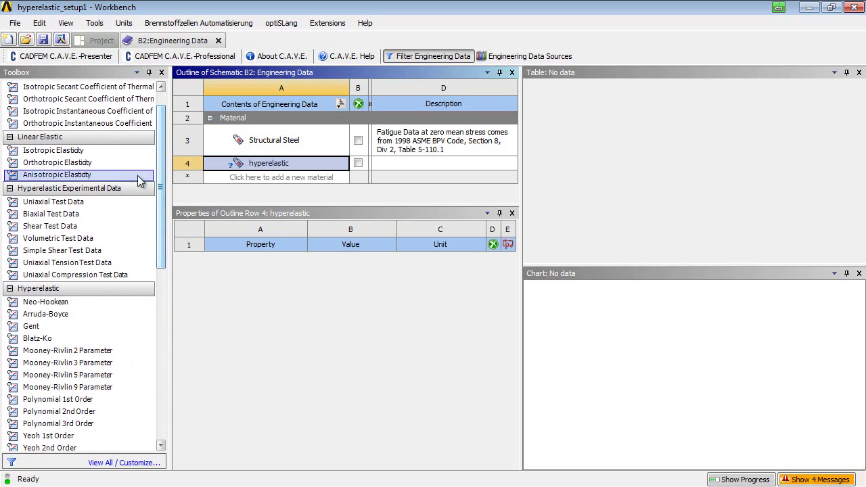
pyautogui.click(81, 204)
pyautogui.moveTo(80, 204); pyautogui.dragTo(238, 250)
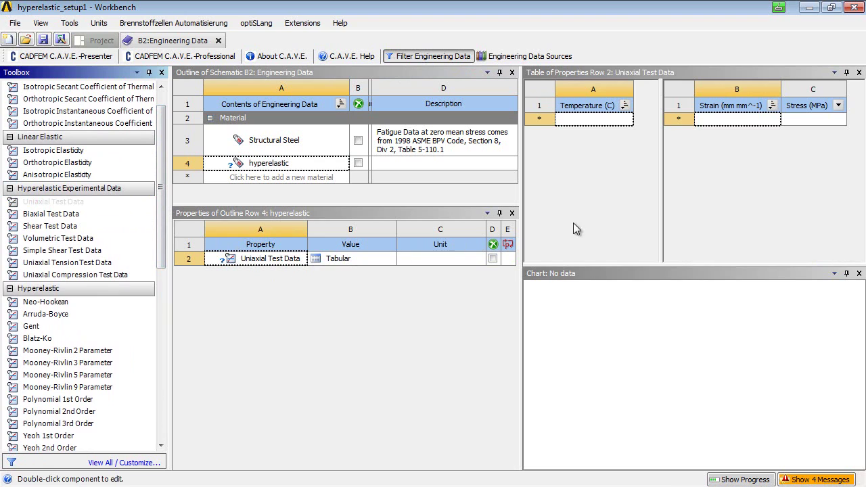
pyautogui.click(734, 119)
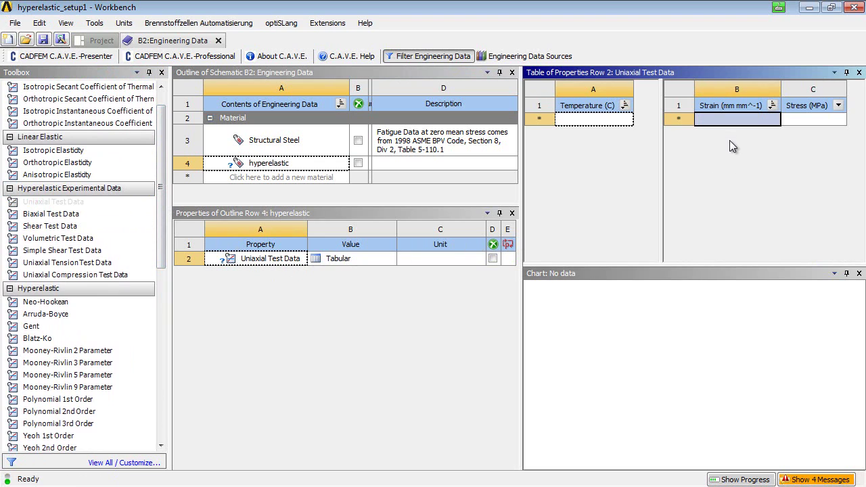
pyautogui.hotkey('ctrl', 'v')
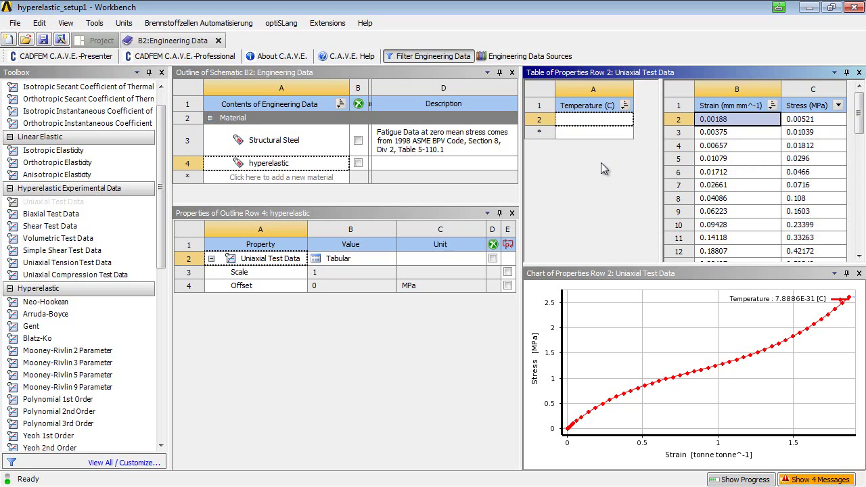
pyautogui.moveTo(158, 204); pyautogui.dragTo(163, 286)
pyautogui.click(147, 290)
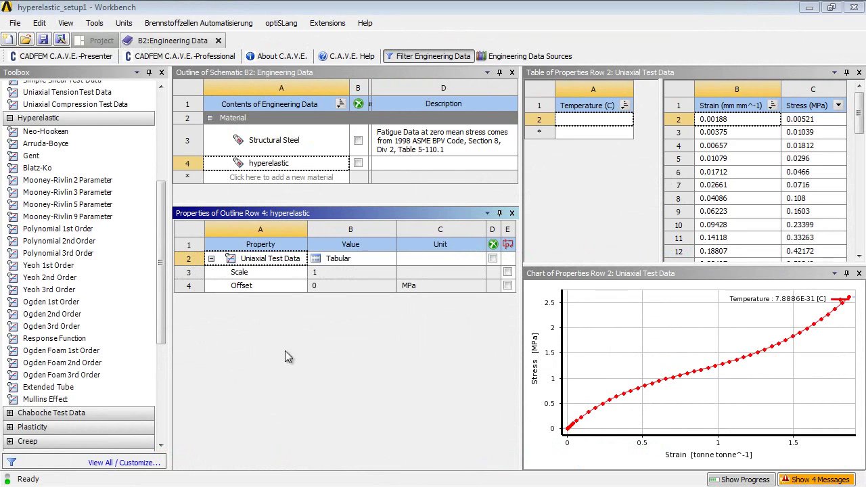
# - Add the Mooney-Rivlin 5 Parameter model and solve its curve fit
pyautogui.moveTo(105, 205); pyautogui.dragTo(260, 266)
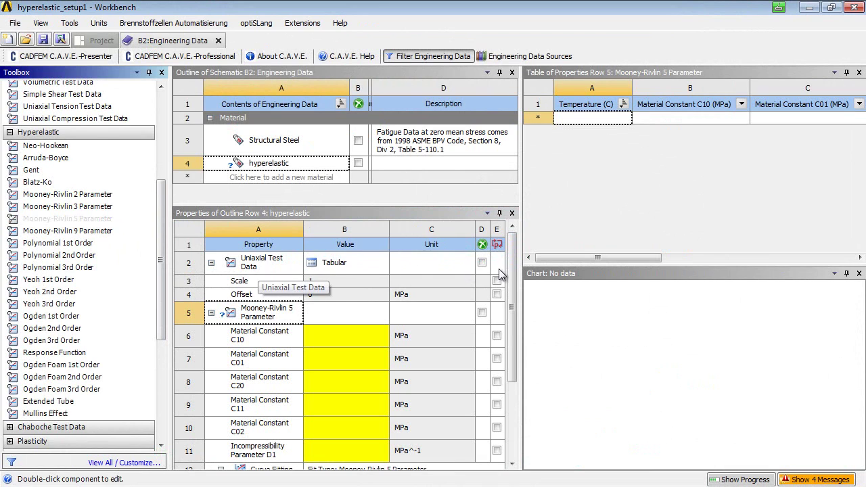
pyautogui.scroll(-2, 511, 294)
pyautogui.moveTo(512, 293); pyautogui.dragTo(514, 349)
pyautogui.click(289, 349)
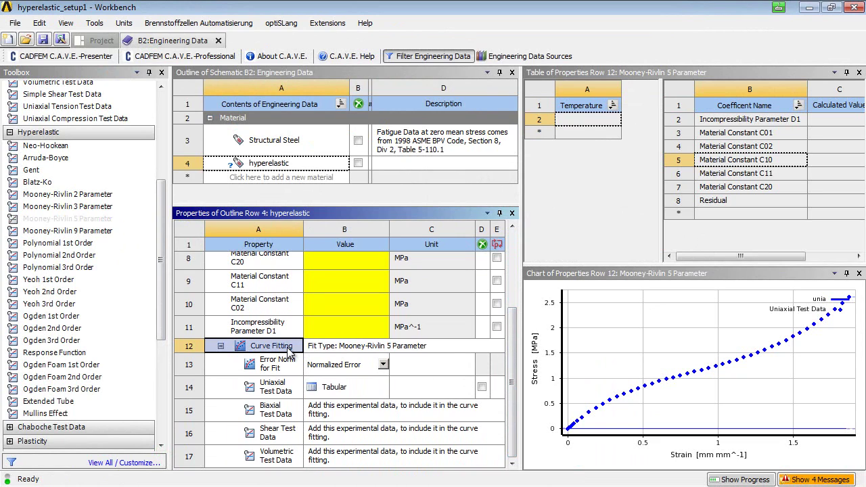
pyautogui.rightClick(289, 350)
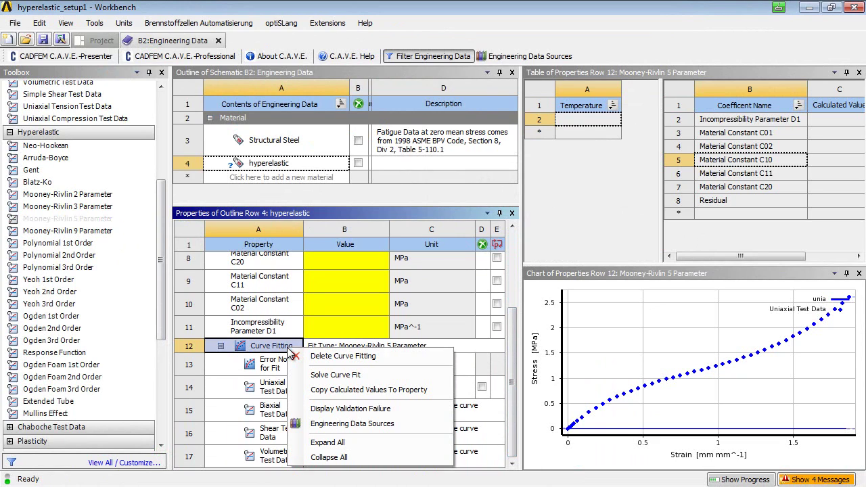
pyautogui.click(339, 376)
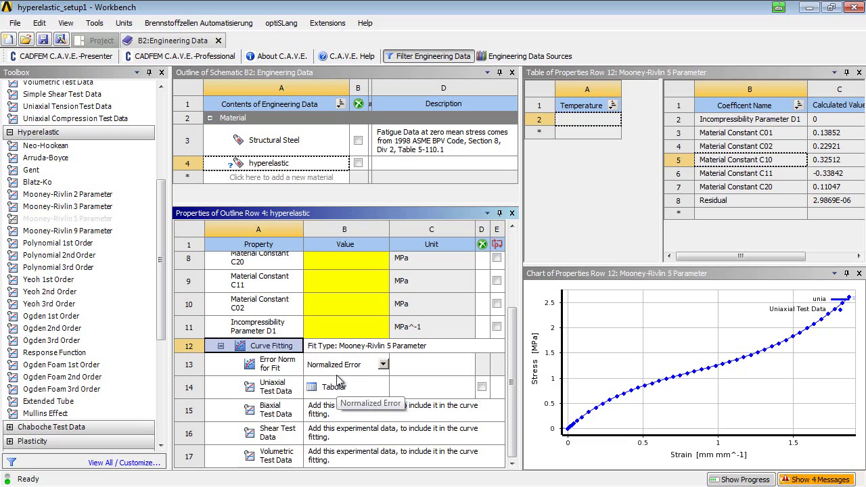
# - Copy the calculated curve-fit values into the material constants, e.g. C10 0.32512, D1 0
pyautogui.rightClick(285, 348)
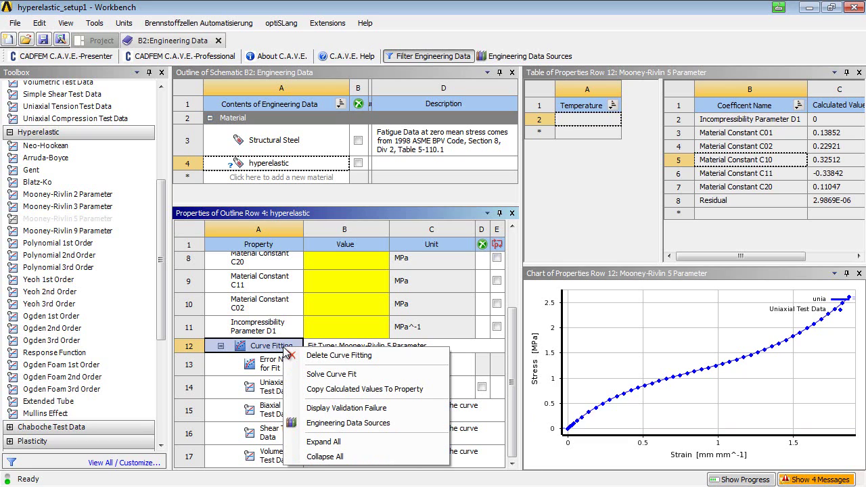
pyautogui.click(327, 389)
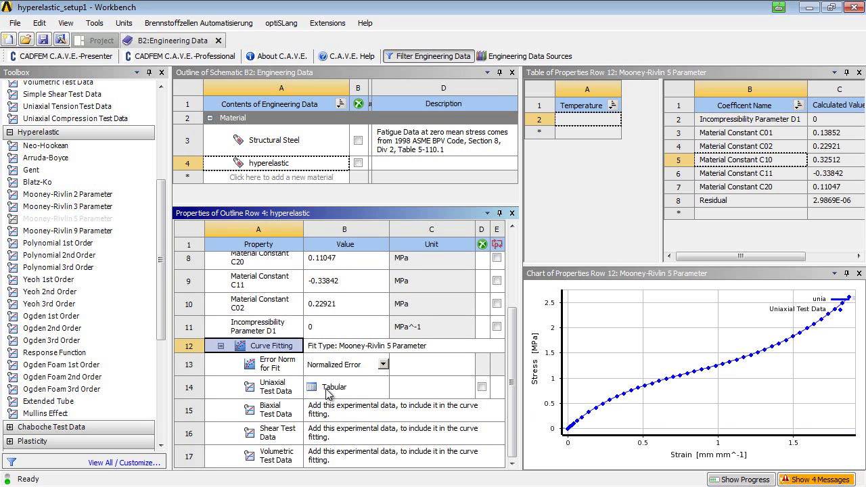
pyautogui.moveTo(514, 404); pyautogui.dragTo(515, 325)
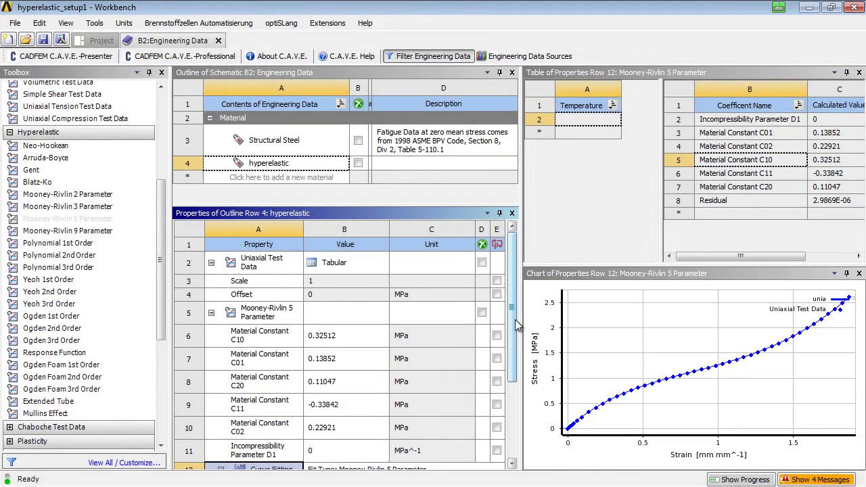
# - Open the structural model in Mechanical and review the geometry properties and body materials
pyautogui.click(102, 41)
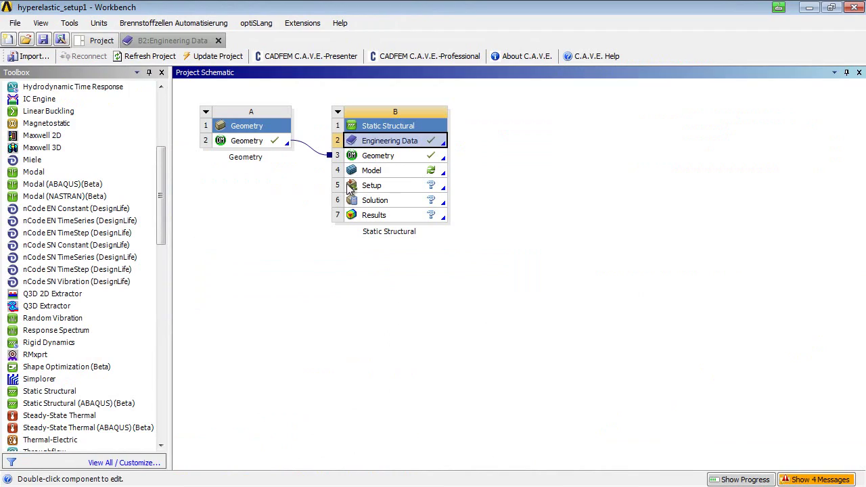
pyautogui.doubleClick(375, 172)
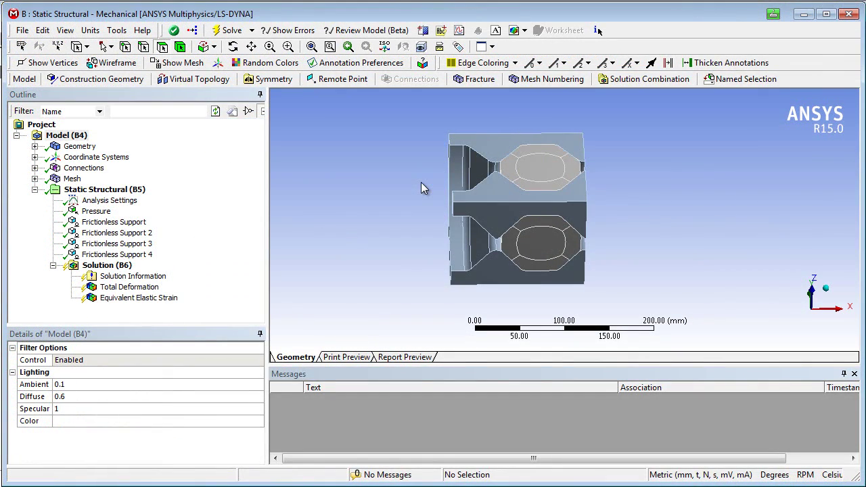
pyautogui.click(88, 145)
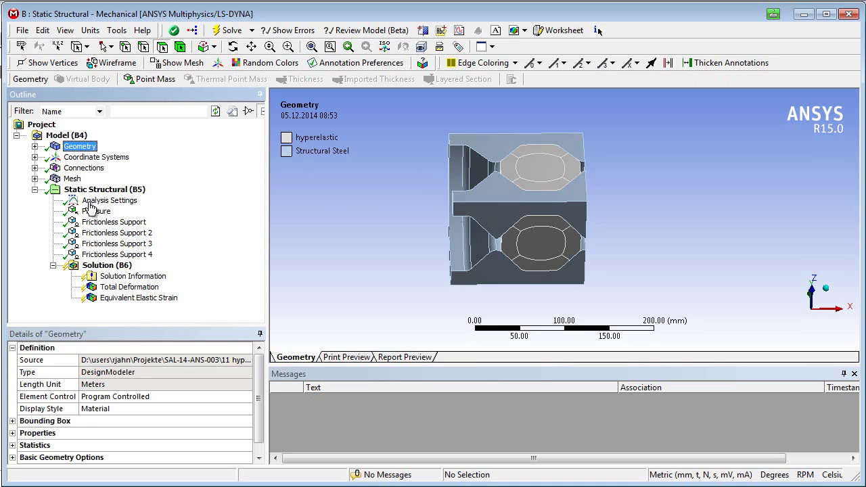
pyautogui.click(125, 410)
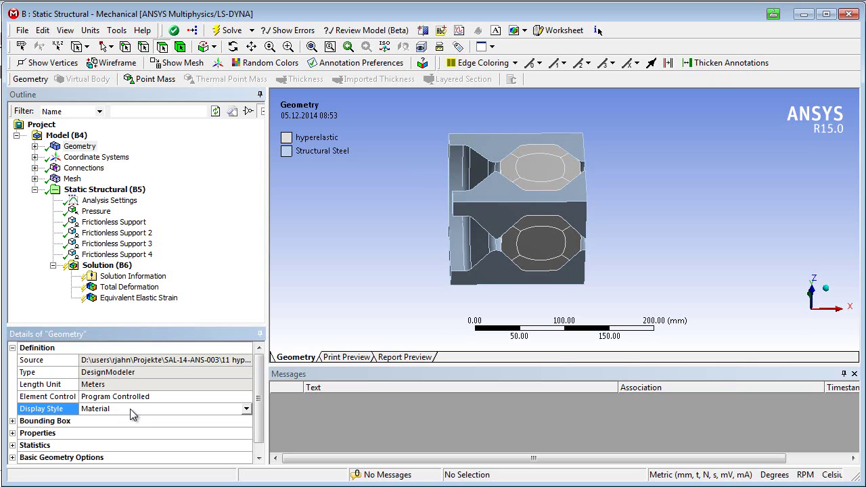
# - Expand Connections and select the first Frictionless - Multiple To Solid contact
pyautogui.click(35, 168)
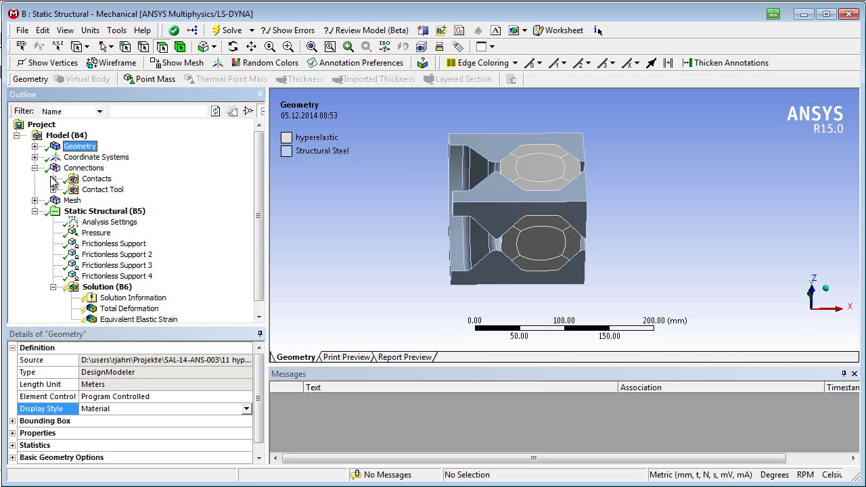
pyautogui.click(53, 178)
pyautogui.click(113, 194)
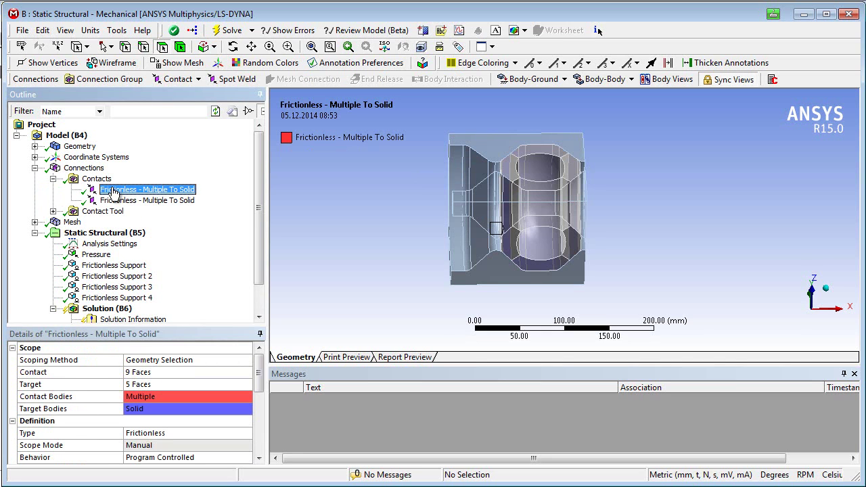
# - Show the contact's contact and target bodies in separate Body Views and orbit them
pyautogui.click(666, 79)
pyautogui.moveTo(448, 238)
pyautogui.mouseDown(button='middle')
pyautogui.moveTo(490, 156)
pyautogui.moveTo(498, 180)
pyautogui.moveTo(489, 203)
pyautogui.moveTo(470, 232)
pyautogui.moveTo(450, 238)
pyautogui.mouseUp(button='middle')
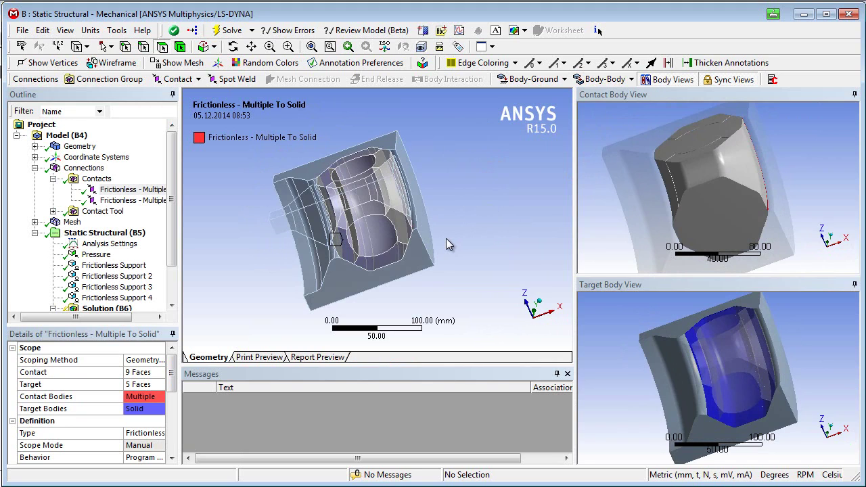
pyautogui.moveTo(171, 242); pyautogui.dragTo(171, 275)
pyautogui.moveTo(223, 203); pyautogui.dragTo(206, 168, button='middle')
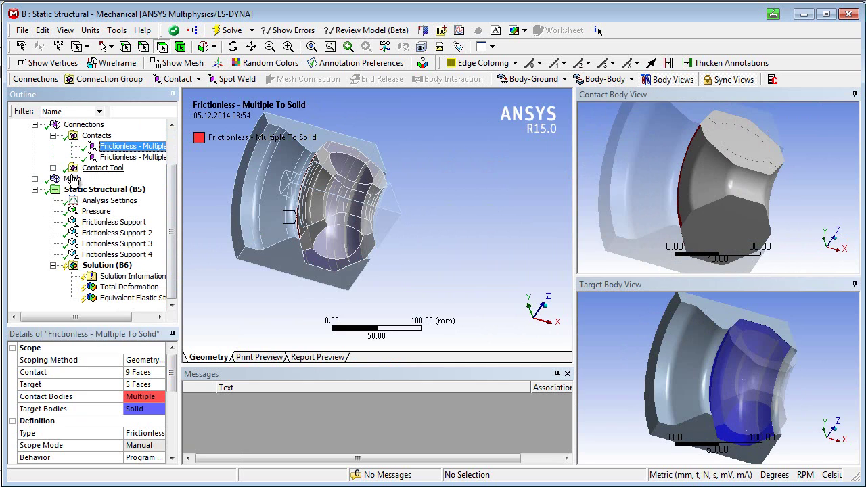
# - Display the meshed buffer and inspect the Sweep Method mesh control
pyautogui.click(35, 179)
pyautogui.click(65, 180)
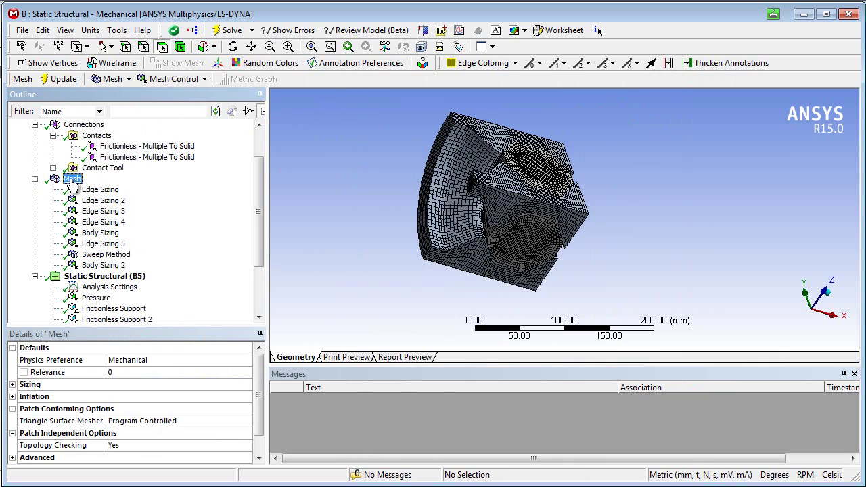
pyautogui.moveTo(455, 204); pyautogui.dragTo(524, 195, button='middle')
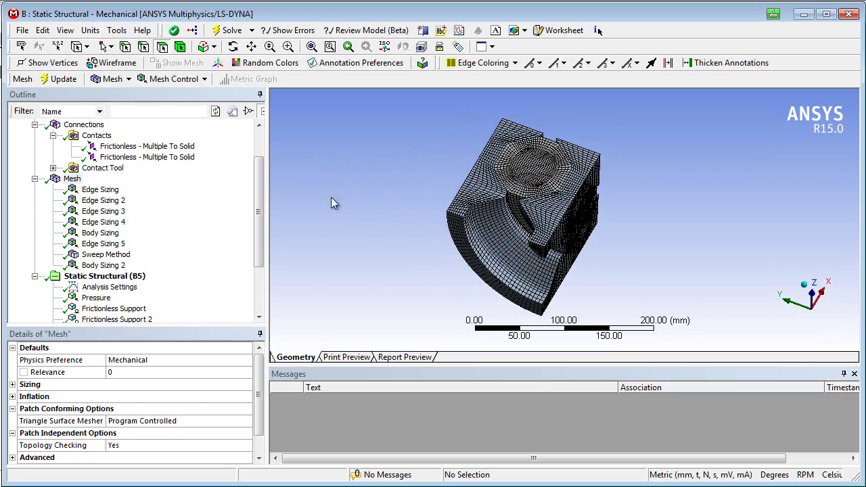
pyautogui.click(124, 256)
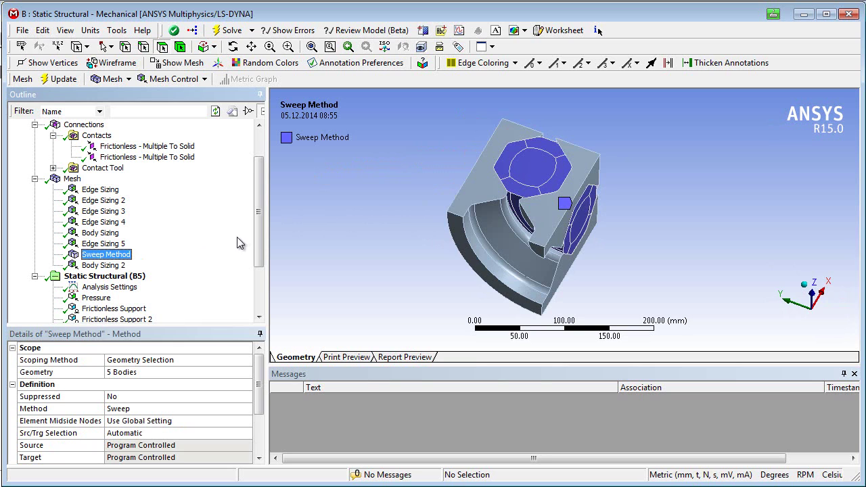
pyautogui.moveTo(257, 225); pyautogui.dragTo(255, 269)
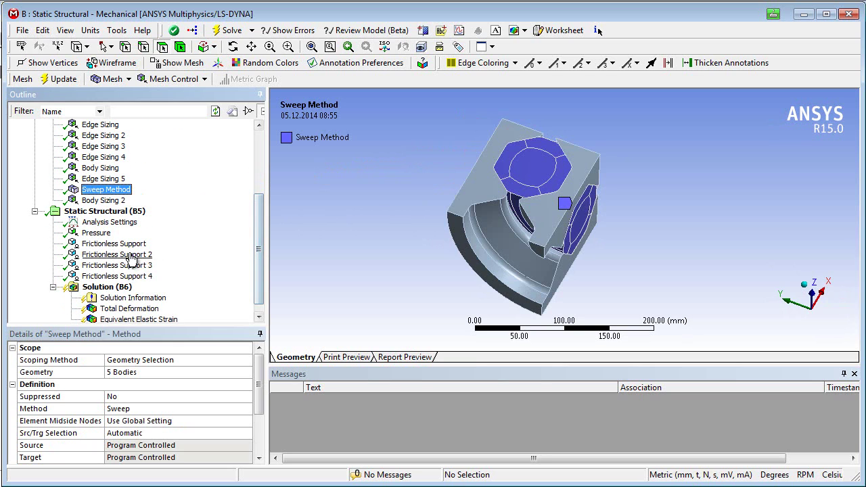
# - Review the four frictionless supports and the 4.585 MPa pressure load
pyautogui.click(114, 243)
pyautogui.scroll(-3, 133, 234)
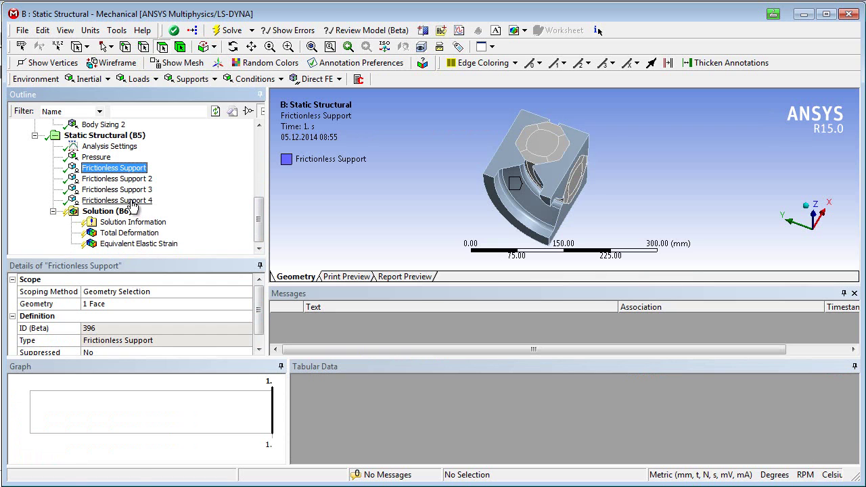
pyautogui.keyDown('shift'); pyautogui.click(117, 200); pyautogui.keyUp('shift')
pyautogui.moveTo(424, 205); pyautogui.dragTo(474, 171, button='middle')
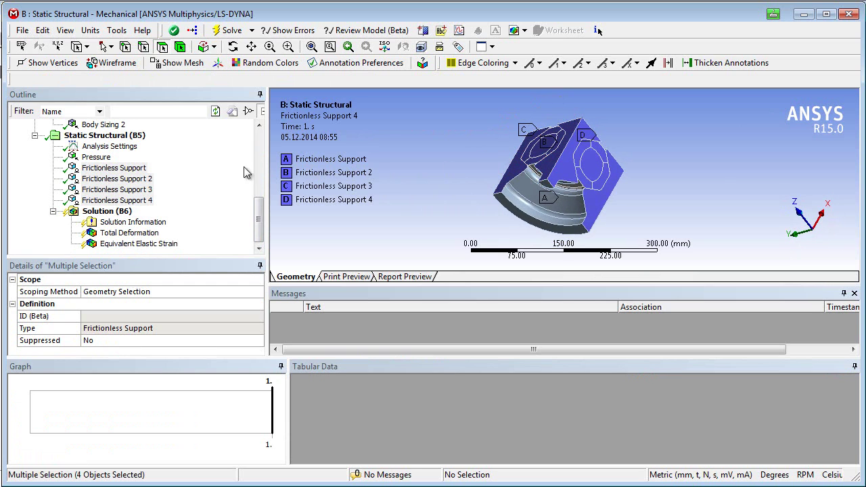
pyautogui.click(97, 157)
pyautogui.moveTo(424, 204); pyautogui.dragTo(462, 196, button='middle')
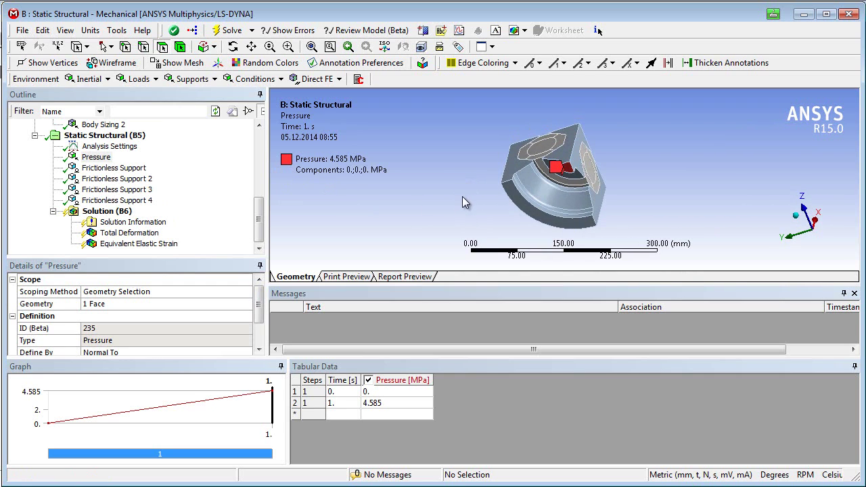
# - In Analysis Settings, confirm Large Deflection is On and check Auto Time Stepping
pyautogui.click(109, 146)
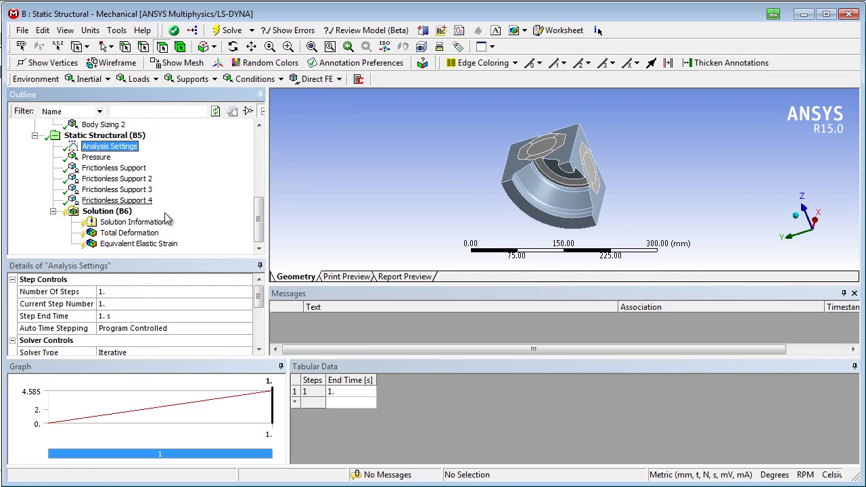
pyautogui.moveTo(222, 260); pyautogui.dragTo(220, 205)
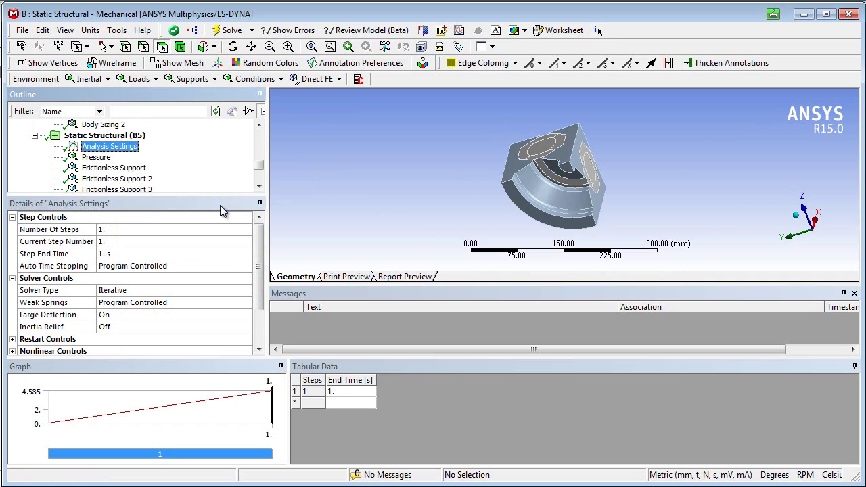
pyautogui.click(132, 316)
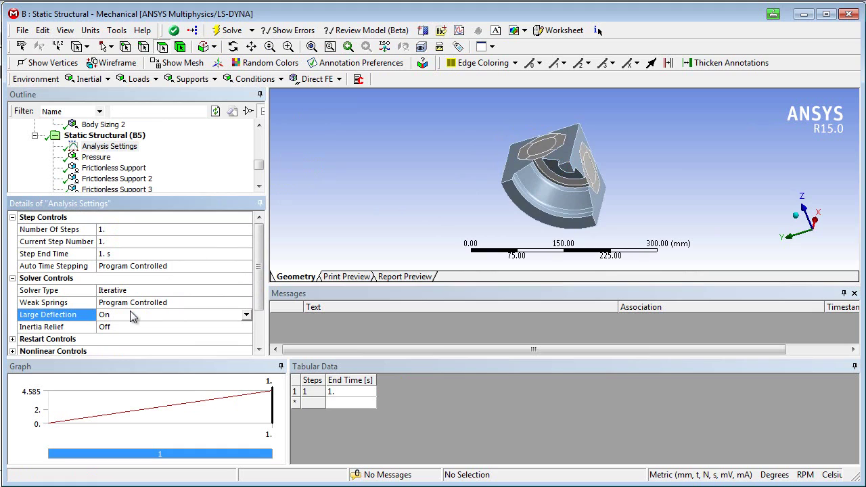
pyautogui.click(148, 268)
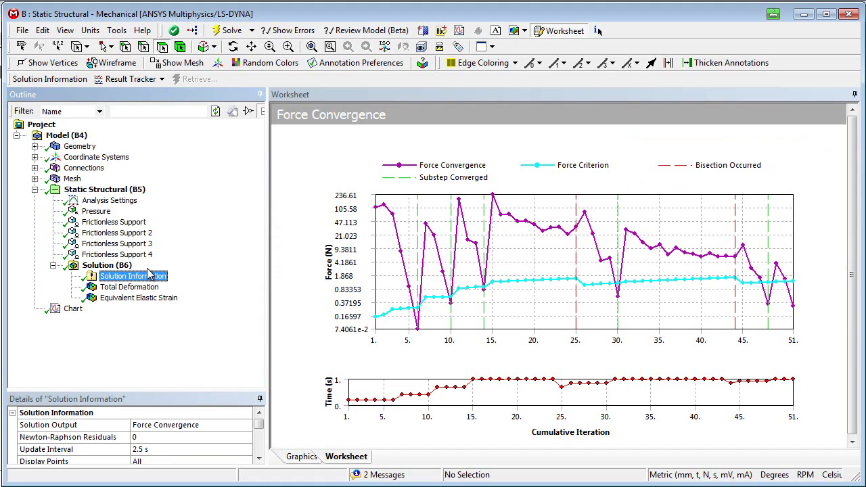
# - Show the 10.395 mm total deformation with the undeformed wireframe, and animate it, pausing at 0.2 s
pyautogui.click(143, 288)
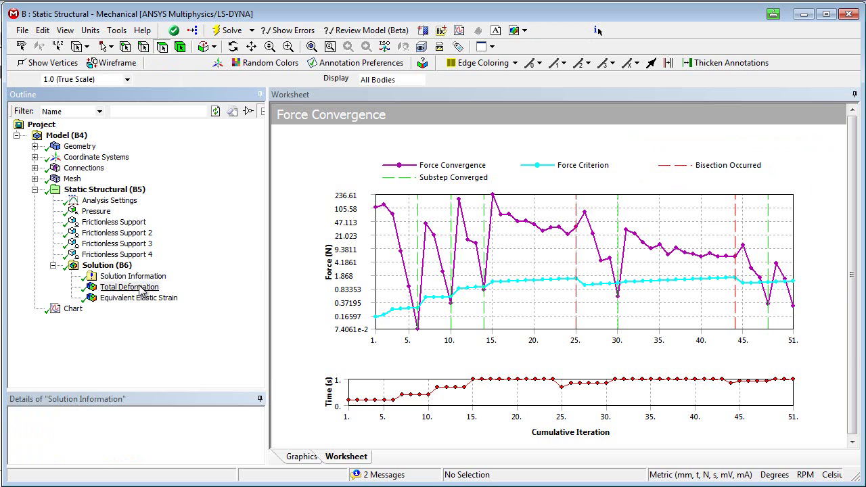
pyautogui.moveTo(406, 297); pyautogui.dragTo(493, 290, button='middle')
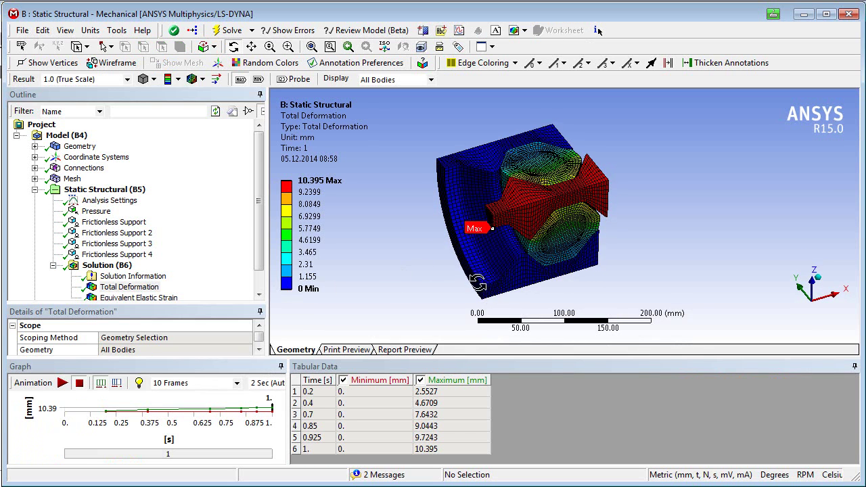
pyautogui.click(202, 80)
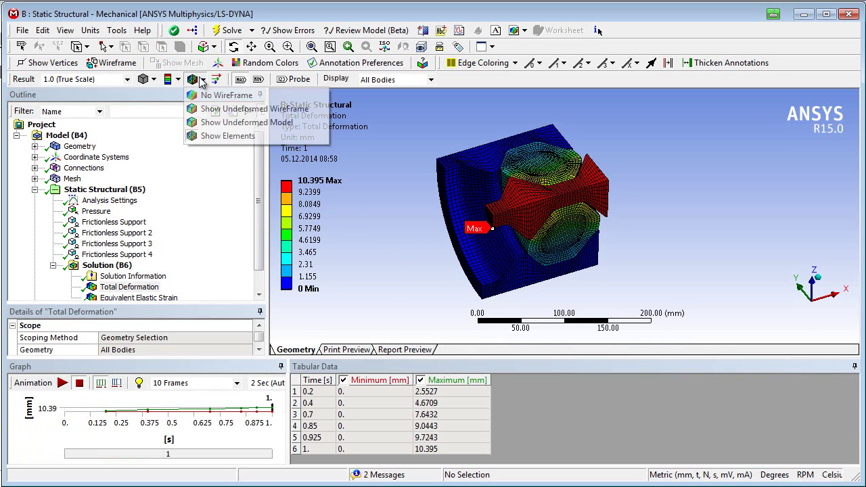
pyautogui.click(221, 109)
pyautogui.moveTo(429, 211); pyautogui.dragTo(491, 213, button='middle')
pyautogui.click(62, 383)
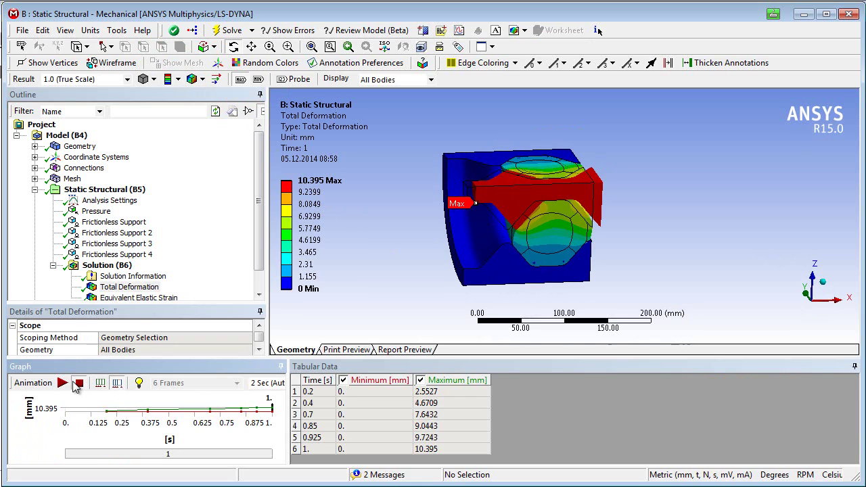
pyautogui.click(62, 383)
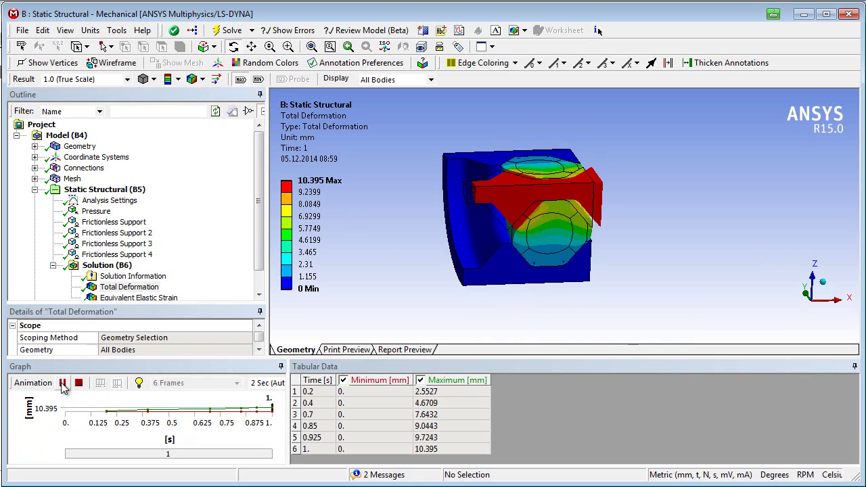
pyautogui.click(62, 384)
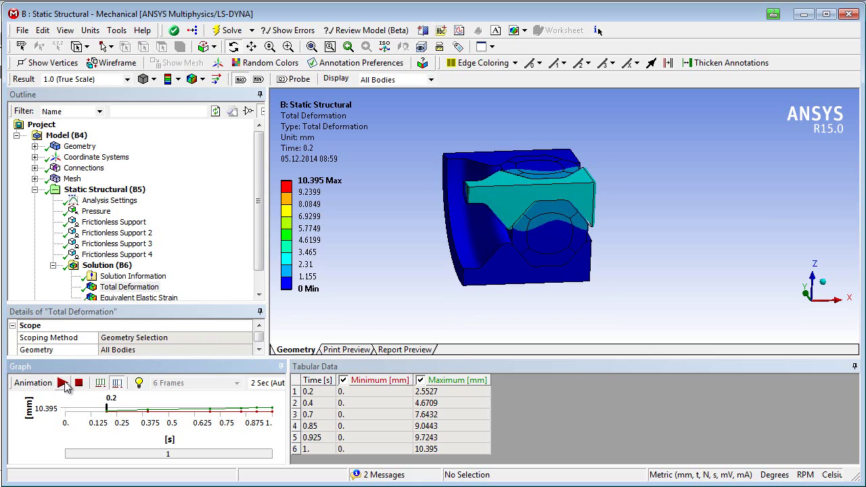
# - Display the equivalent elastic strain result, peaking at 0.2405 mm/mm, oriented to show both bores
pyautogui.scroll(-1, 203, 272)
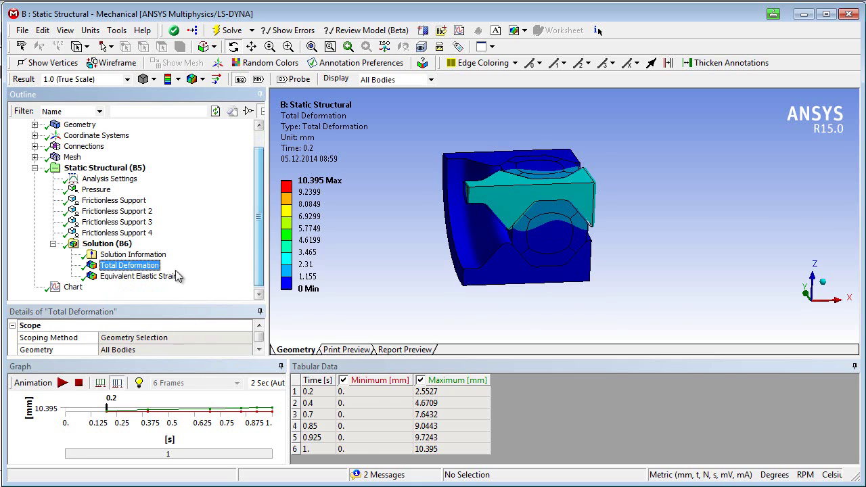
pyautogui.click(161, 277)
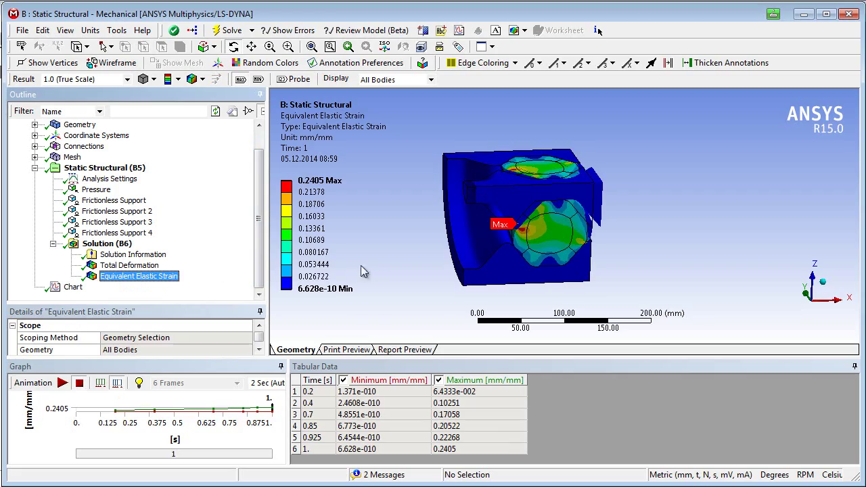
pyautogui.moveTo(458, 242); pyautogui.dragTo(448, 261)
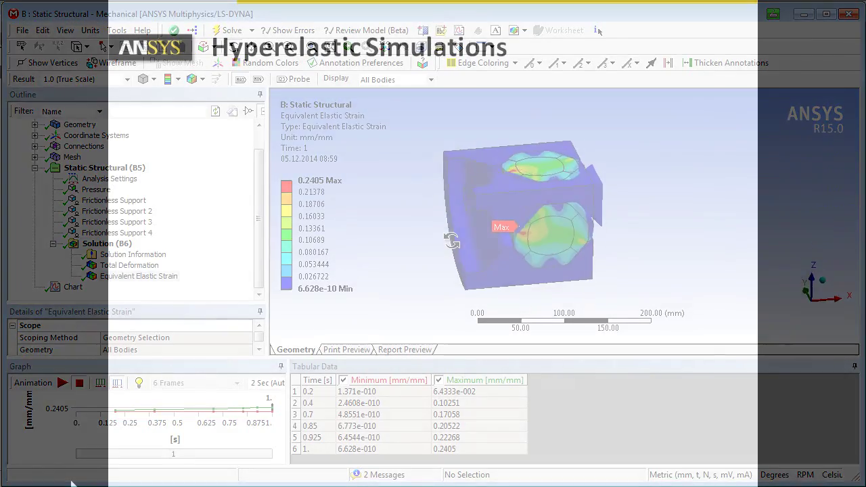